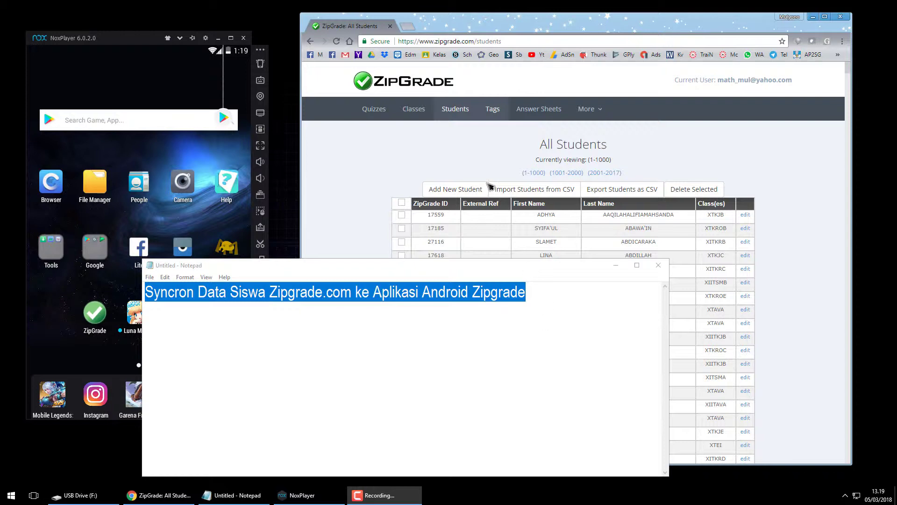
- Bring the zipgrade.com All Students page in Chrome to the front, past the Notepad tutorial title
left_click(479, 156)
- Maximize Chrome and review the student IDs, names and classes in the All Students table
double_click(564, 36)
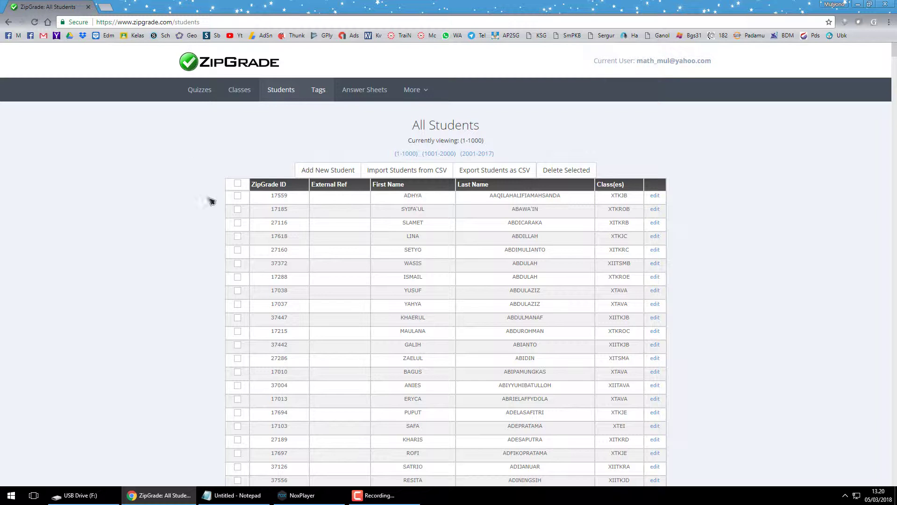
scroll(168, 263, "down", 8)
scroll(169, 264, "up", 8)
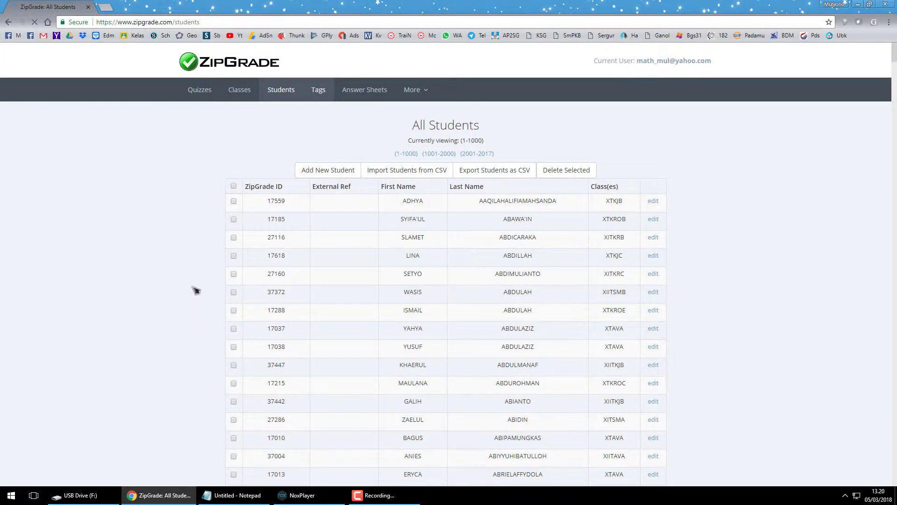
- Launch ZipGrade in NoxPlayer and switch from Register New User to the Login Existing User form
left_click(299, 495)
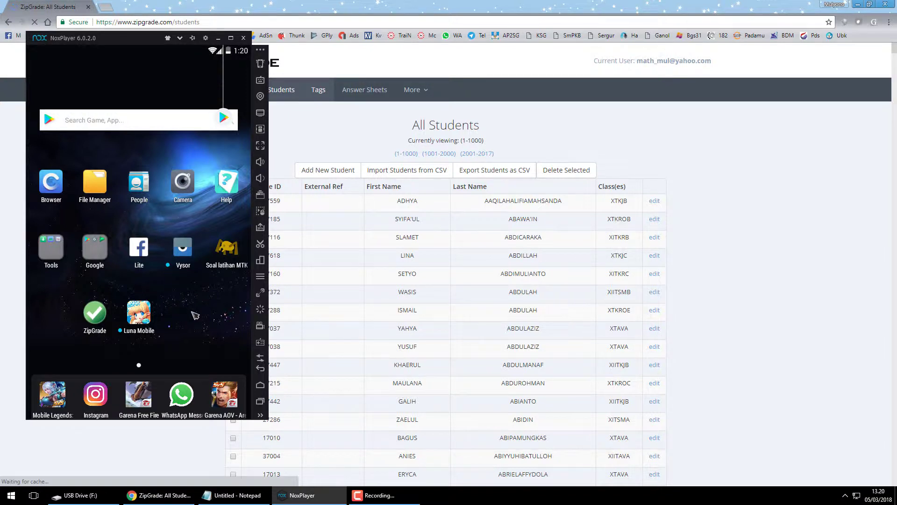
left_click(102, 316)
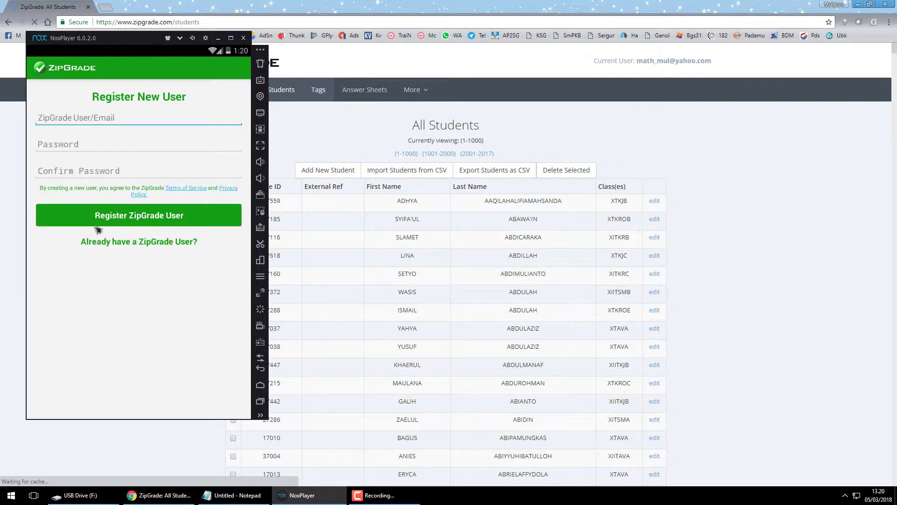
left_click(111, 145)
left_click(103, 172)
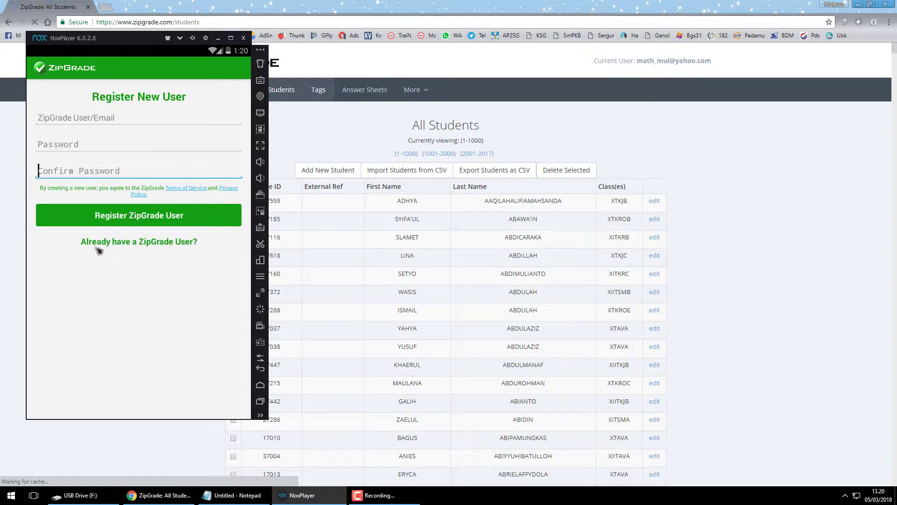
left_click(151, 246)
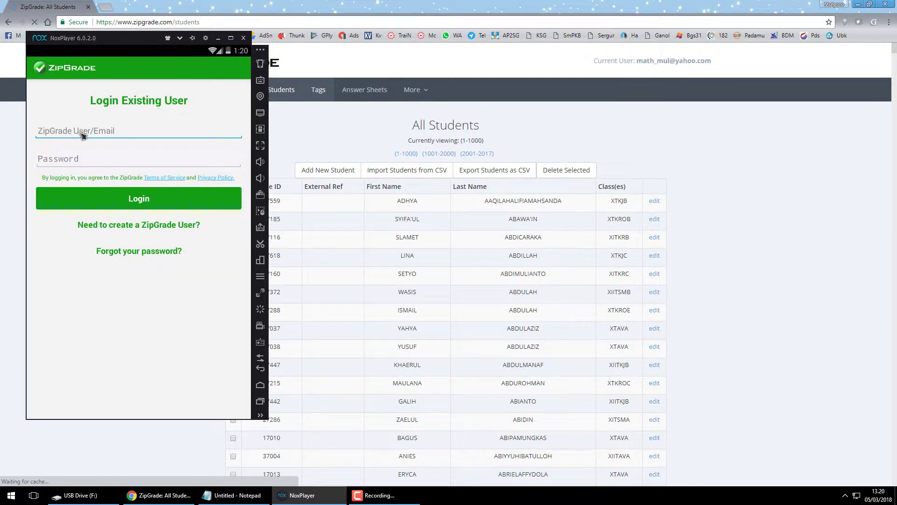
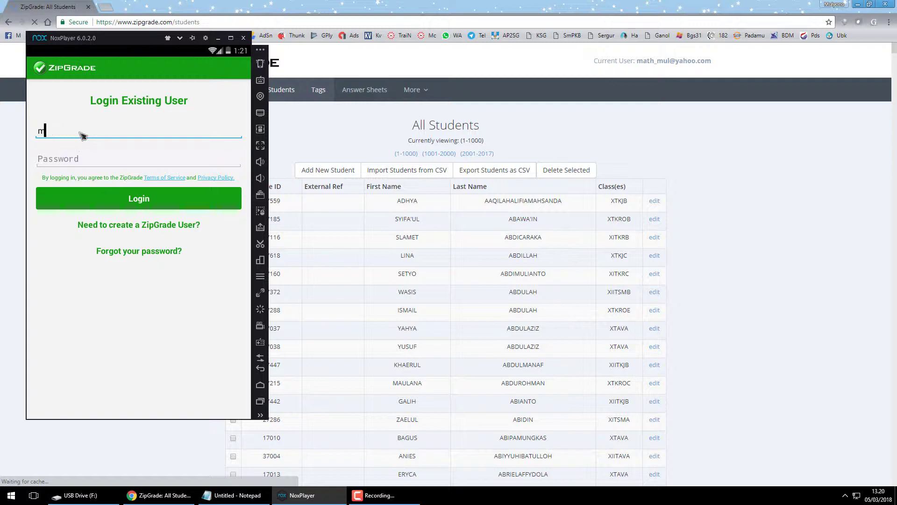
- Log in to the ZipGrade app with the account's e-mail address and password
key("Tab")
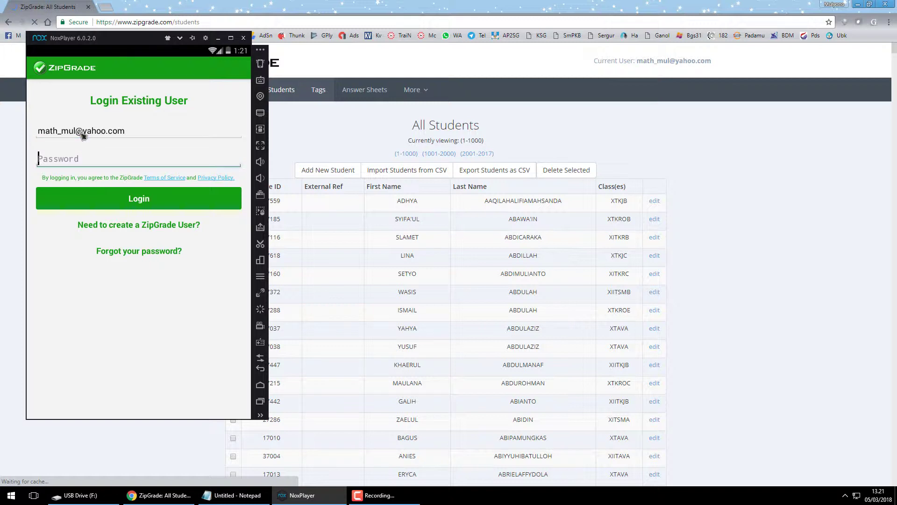
type("************")
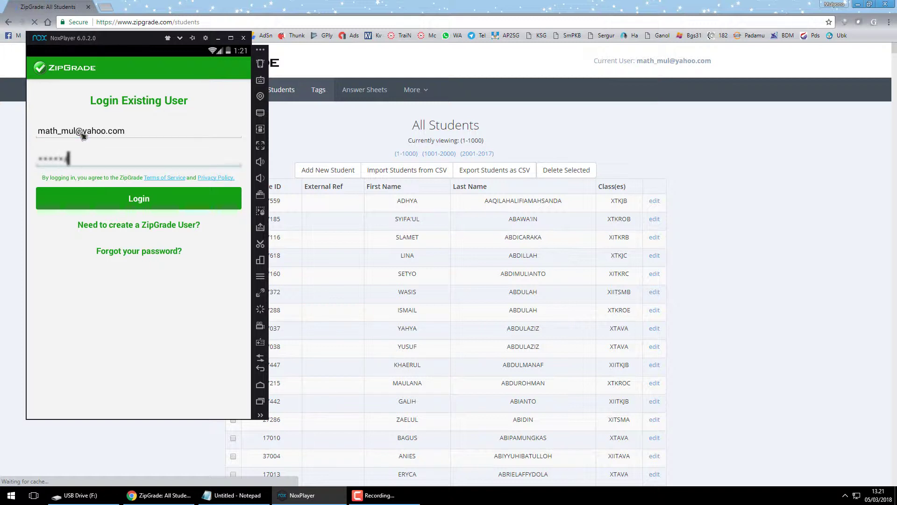
type("***")
left_click(141, 202)
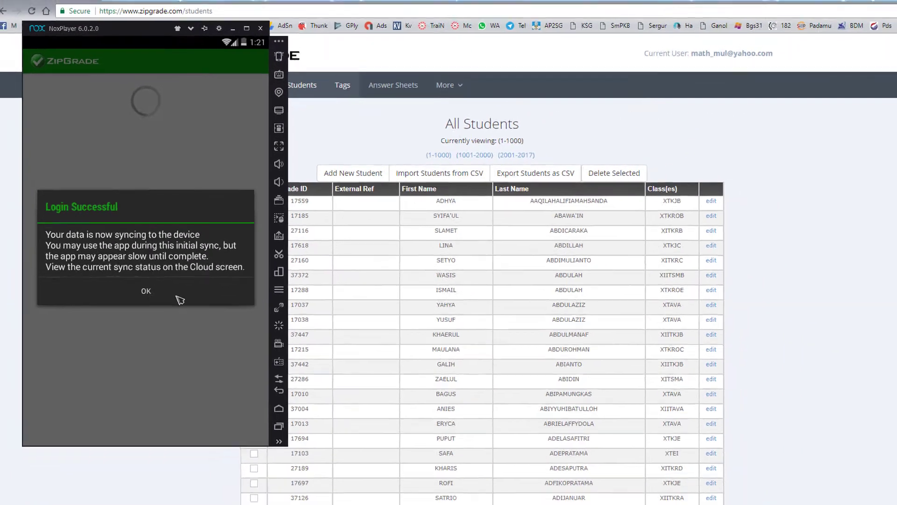
- Dismiss the Login Successful notice and view the Cloud screen's account and sync status
left_click(238, 372)
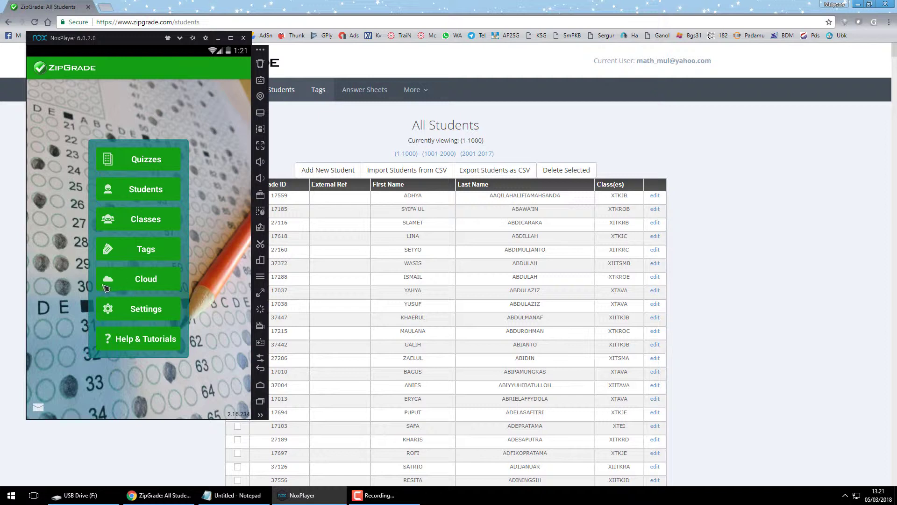
left_click(143, 284)
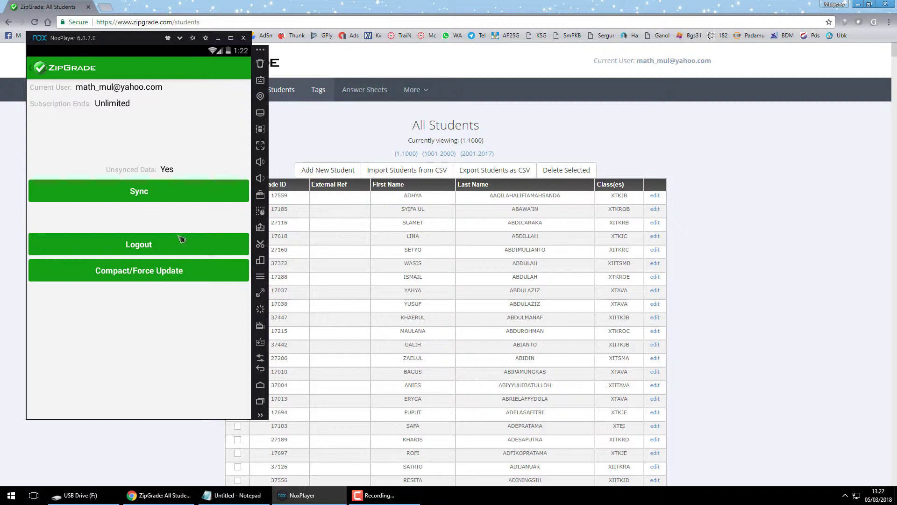
- Show the app's Classes list and restore Chrome to a smaller window beside the emulator
left_click(262, 360)
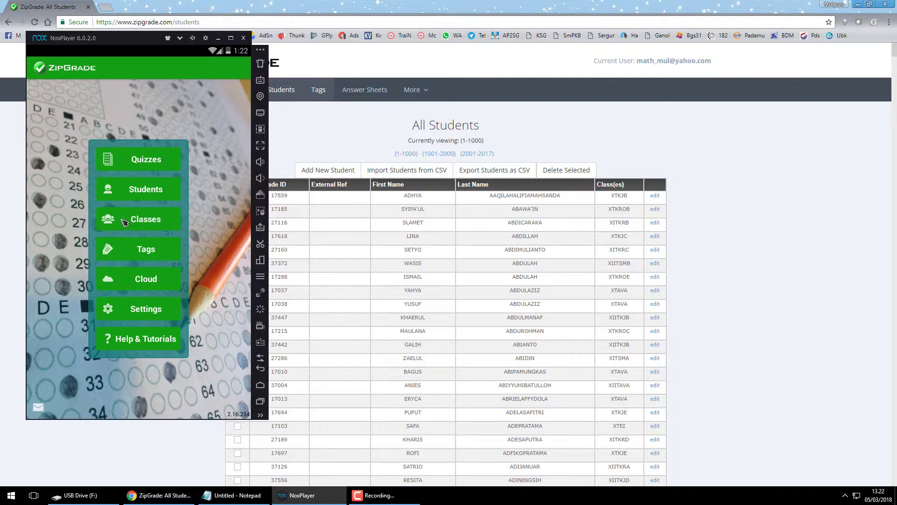
left_click(125, 221)
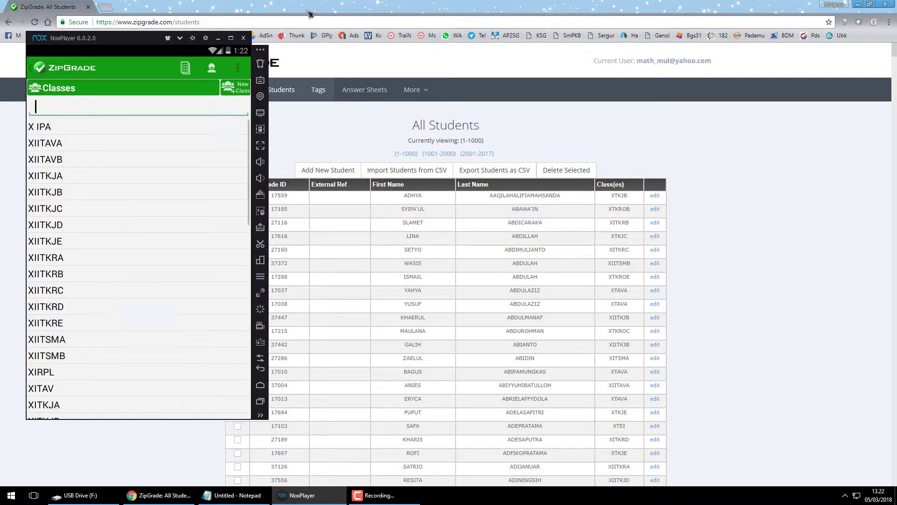
double_click(314, 10)
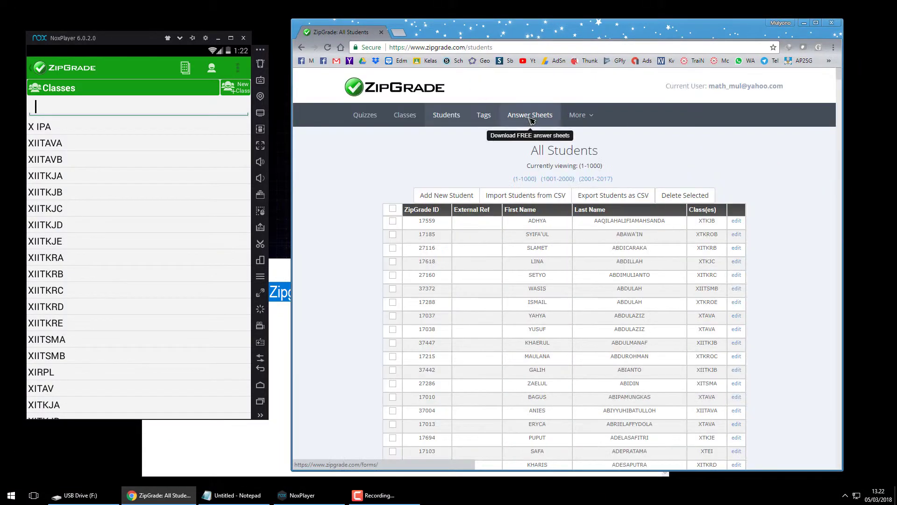
left_click(531, 119)
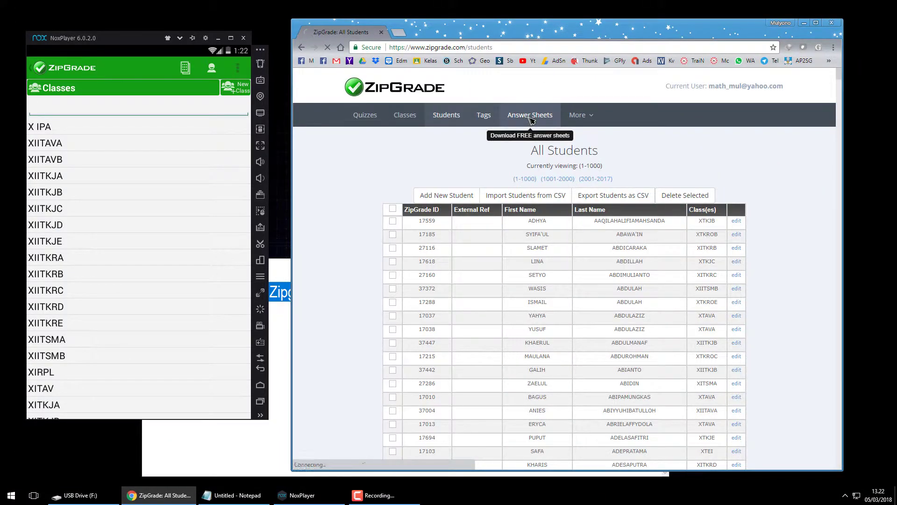
- Open zipgrade.com's All Classes page and compare its classes, such as XIITAVA, with the app's
left_click(410, 118)
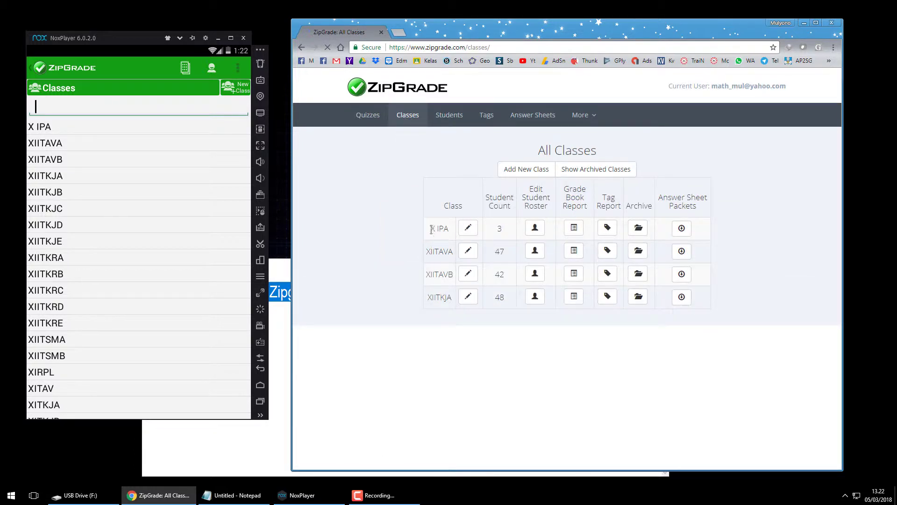
left_click_drag(432, 229, 448, 252)
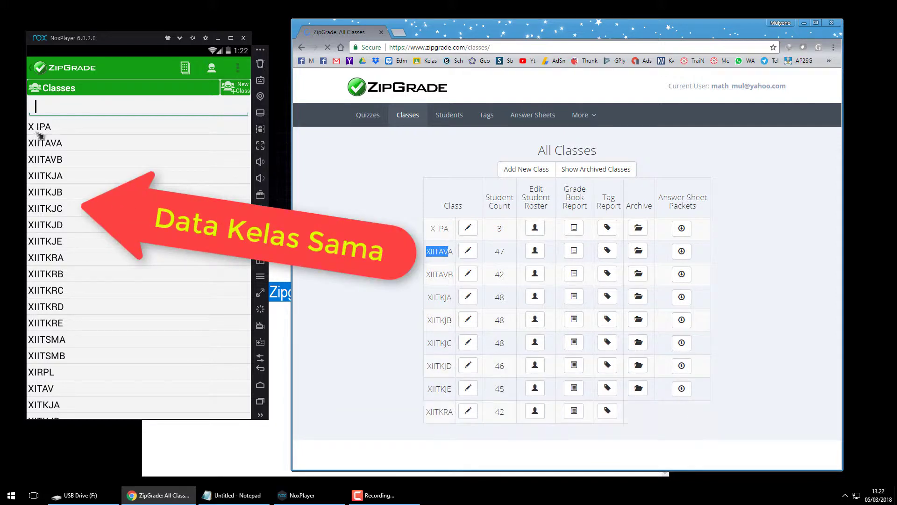
scroll(41, 137, "down", 3)
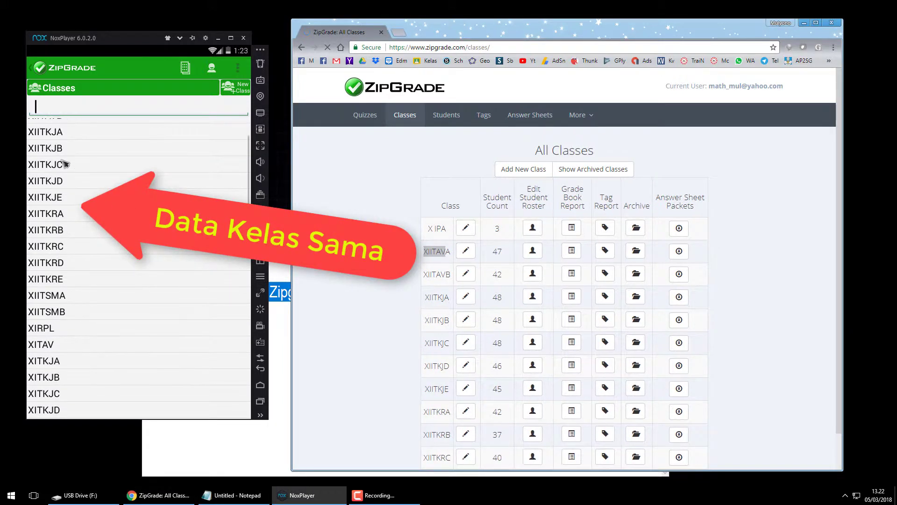
scroll(75, 238, "down", 2)
scroll(79, 262, "up", 3)
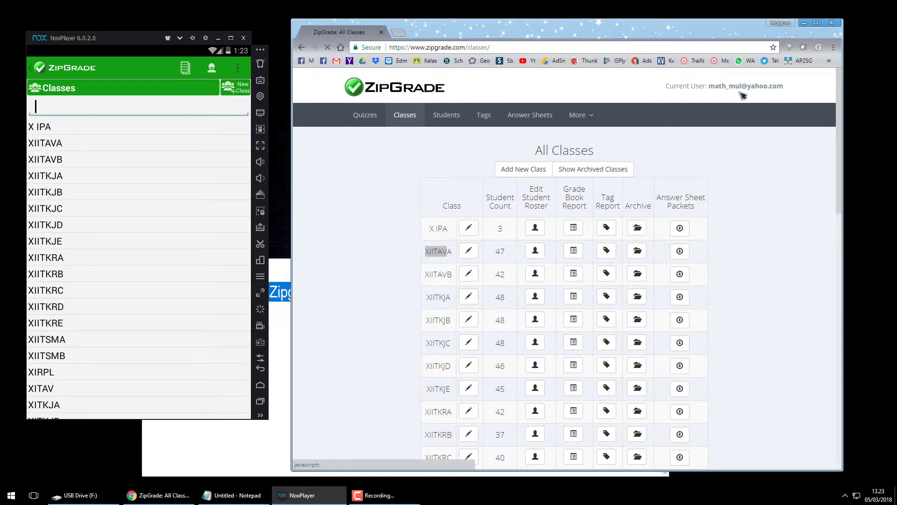
scroll(117, 324, "down", 5)
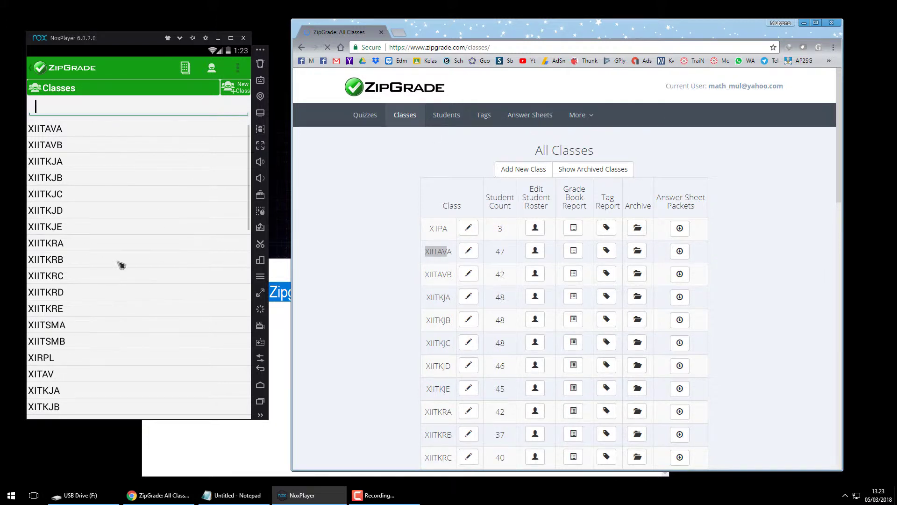
scroll(131, 315, "up", 3)
scroll(130, 315, "up", 1)
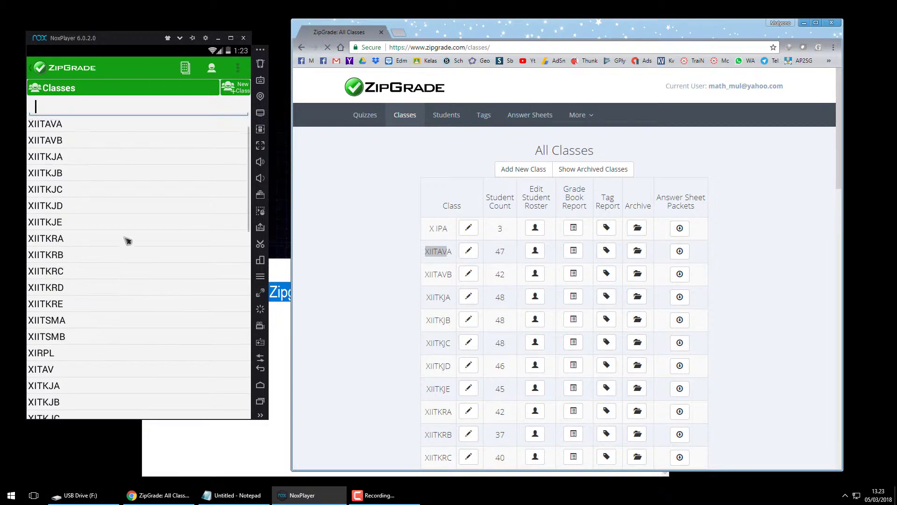
scroll(130, 320, "down", 3)
scroll(129, 327, "up", 4)
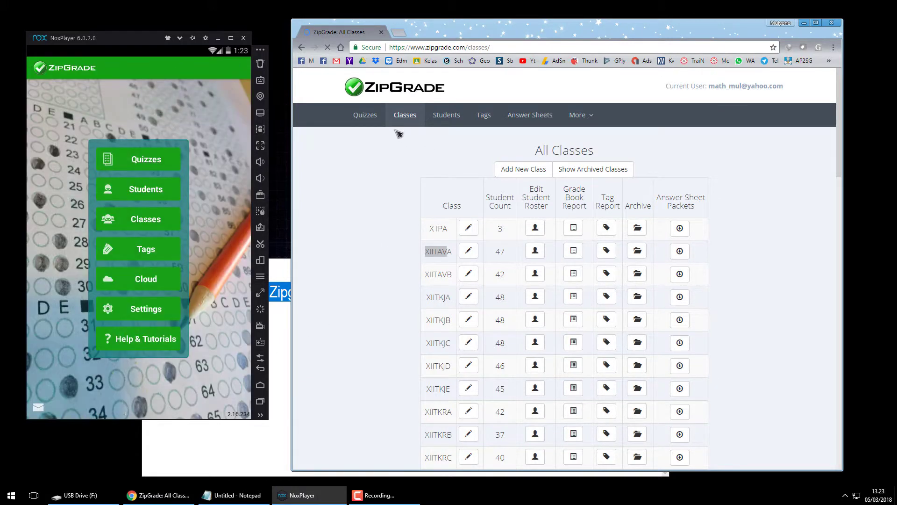
- Show All Students on zipgrade.com and the app's Students list side by side
left_click(444, 117)
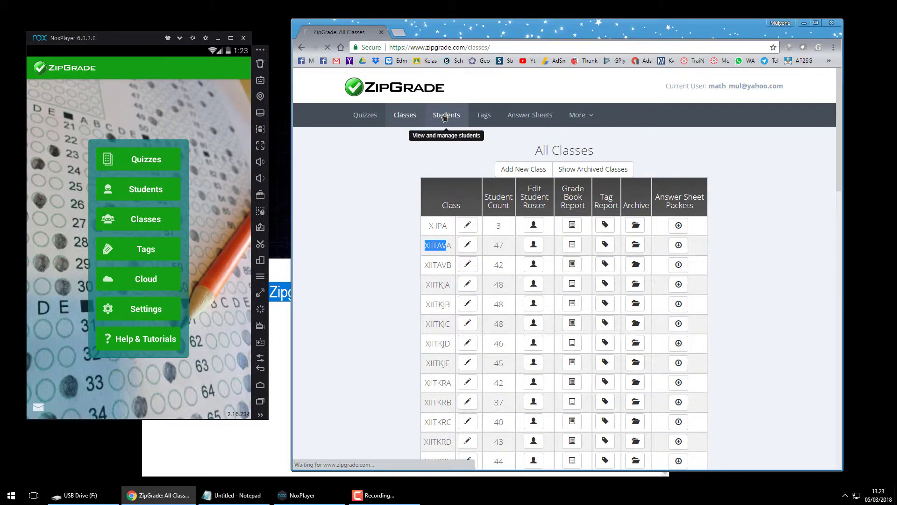
left_click(147, 193)
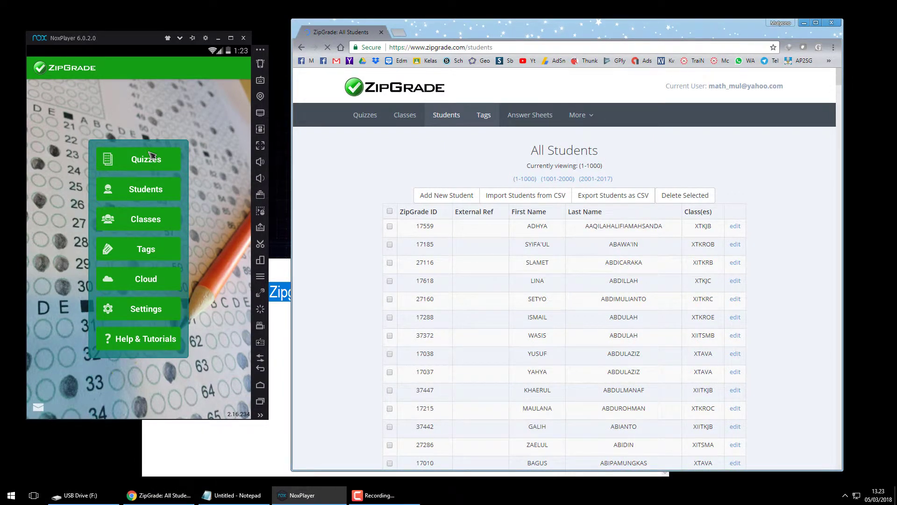
left_click(152, 156)
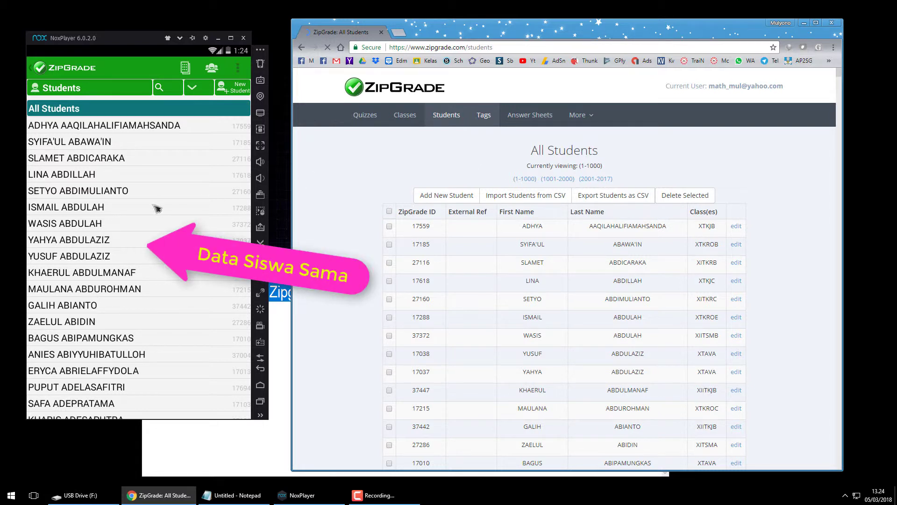
- Let the unresponsive website page keep loading, check the app's student list, and return to its main menu
left_click_drag(137, 281, 135, 286)
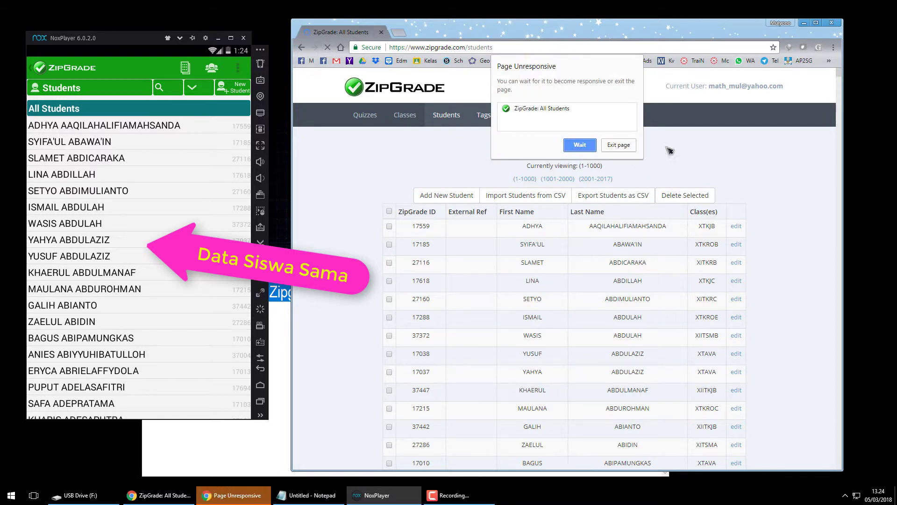
left_click(580, 146)
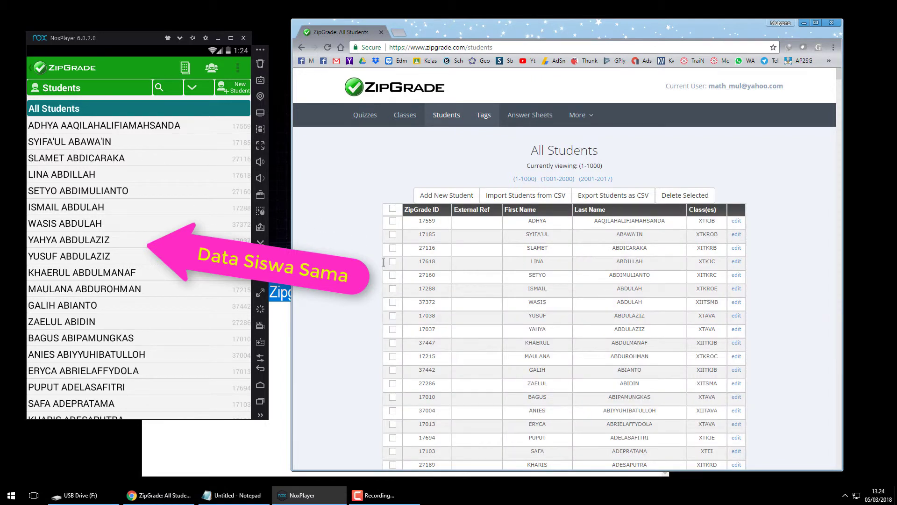
scroll(140, 203, "down", 8)
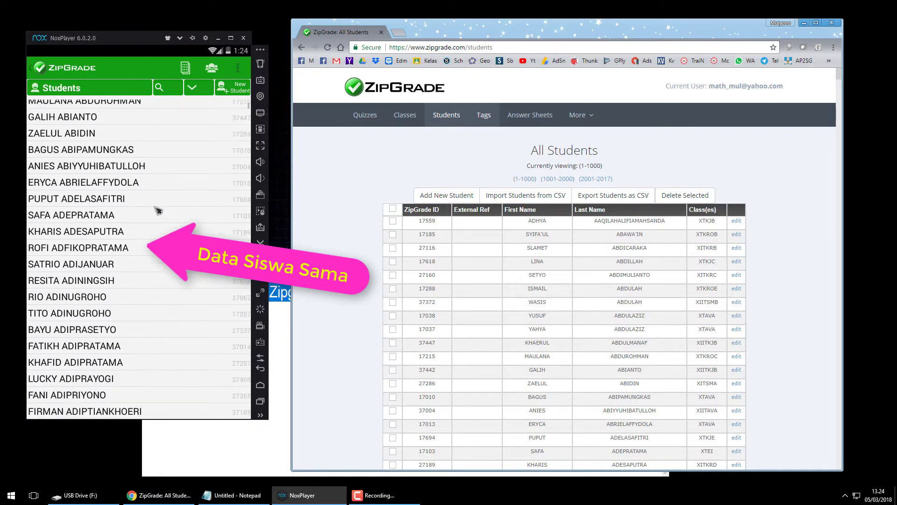
scroll(163, 201, "up", 8)
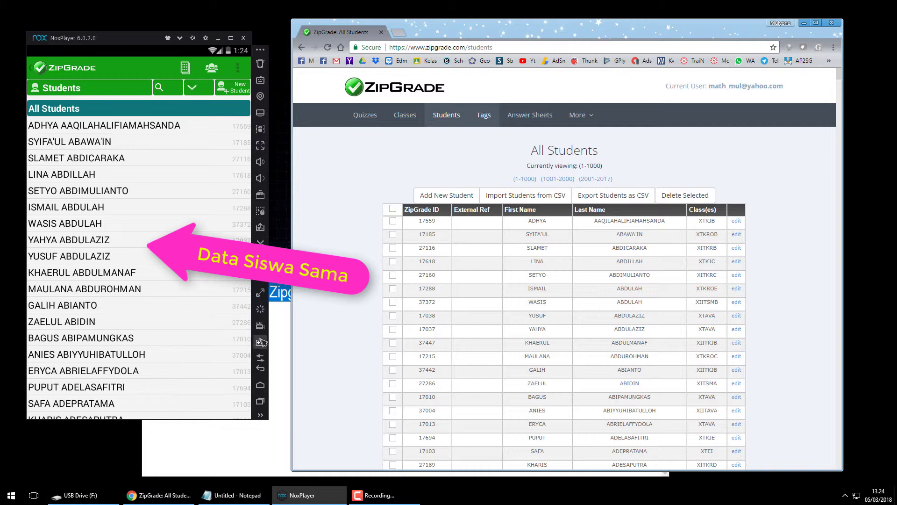
left_click(260, 368)
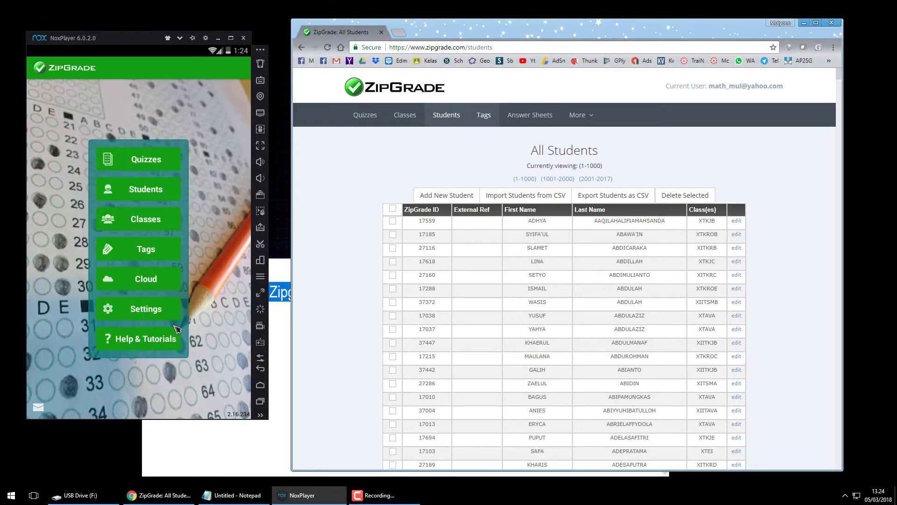